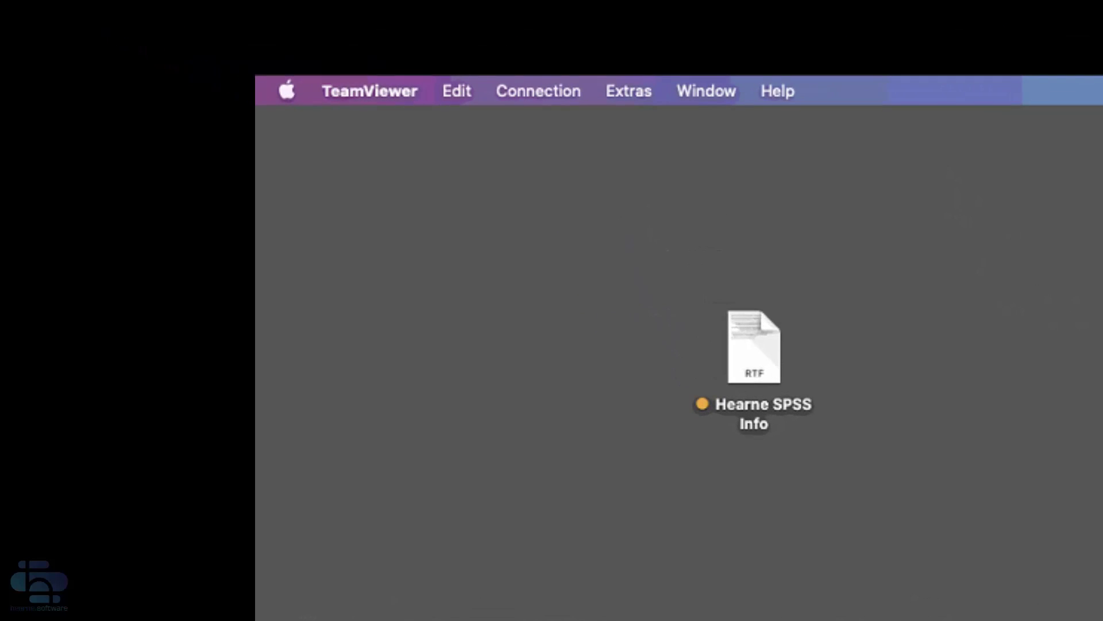
Show About This Mac from the Apple menu to confirm the macOS version
click(285, 91)
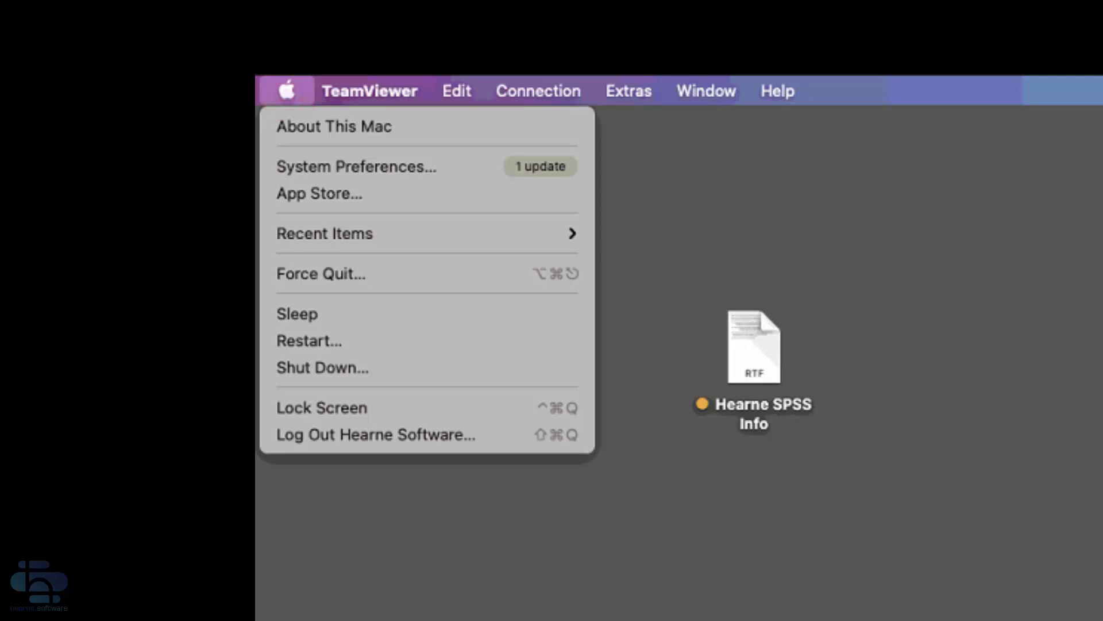
click(297, 126)
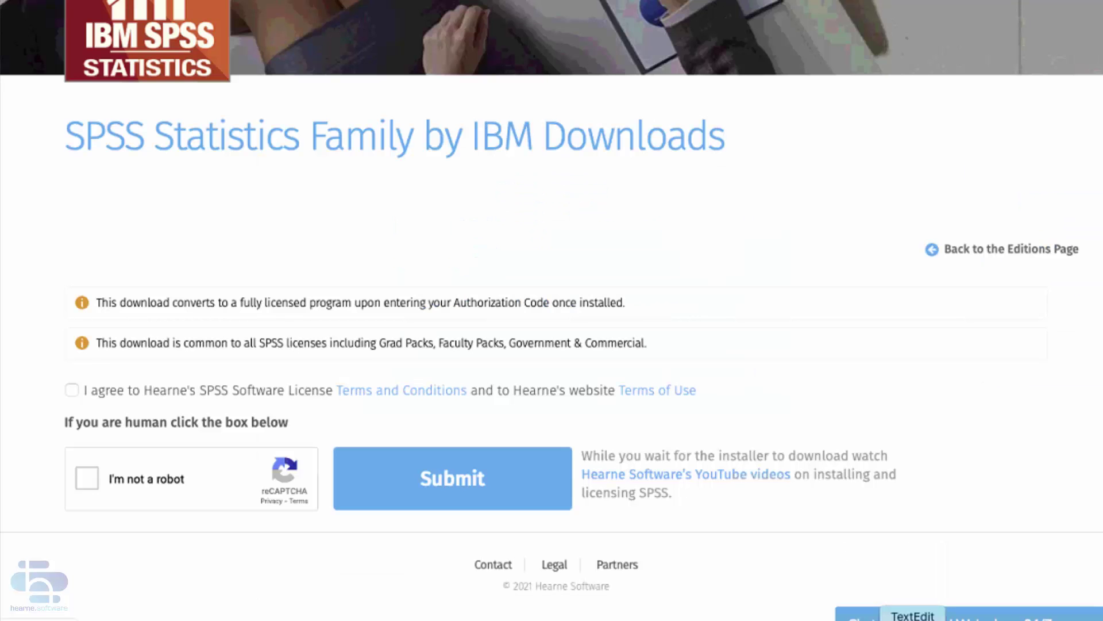
Agree to the terms, pass the 'I'm not a robot' check and submit the download form
click(71, 390)
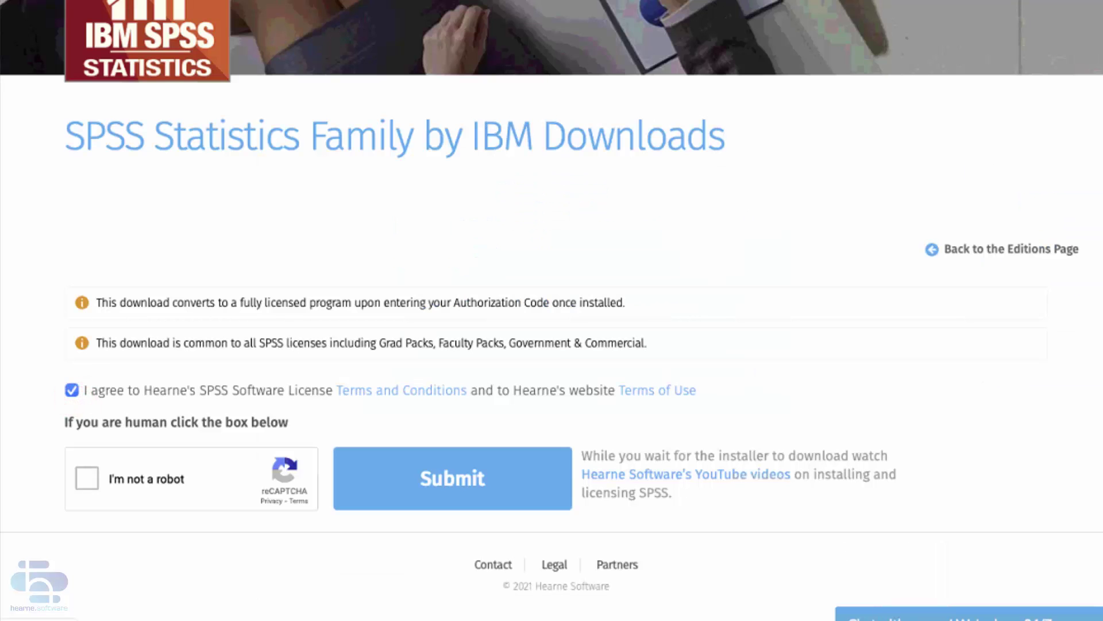
click(87, 483)
click(483, 473)
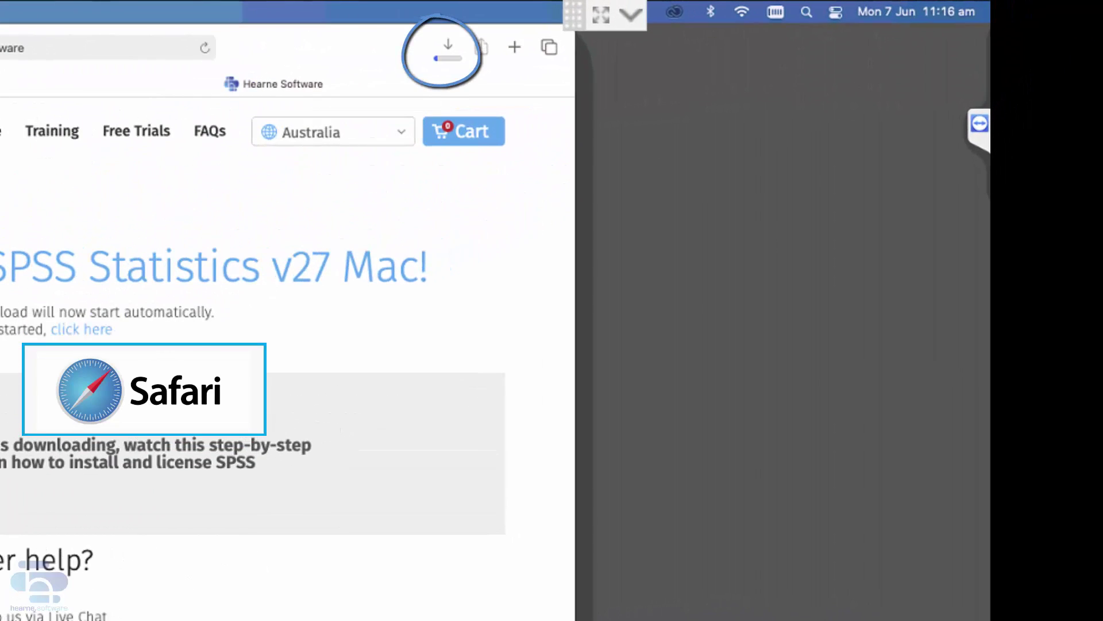
Show the SPSS installer's download progress in Safari's and Chrome's downloads lists
click(447, 50)
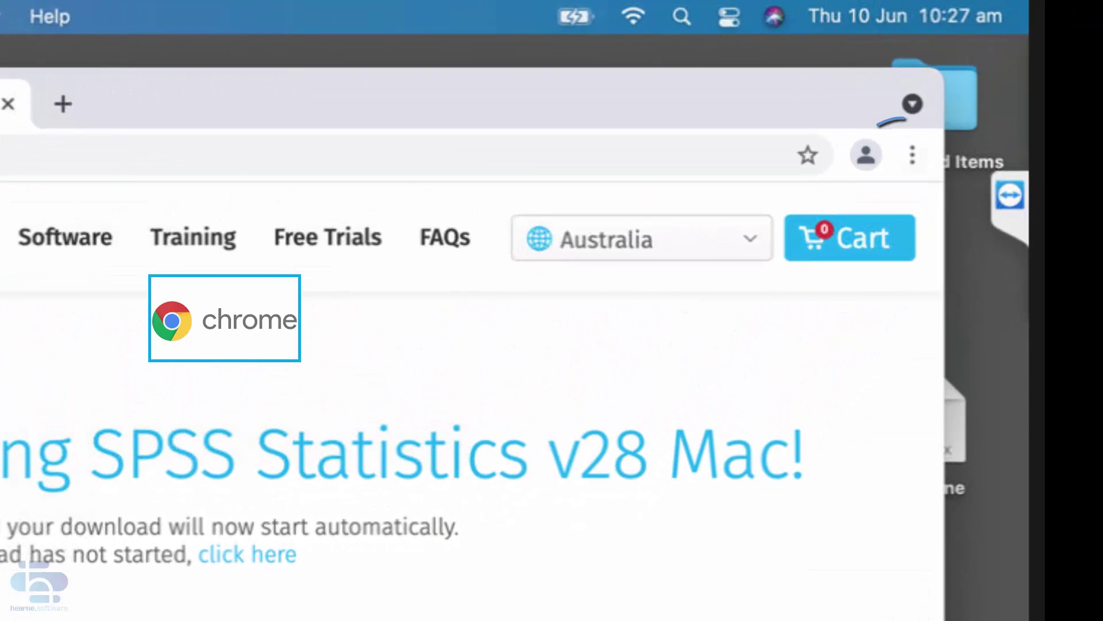
click(913, 155)
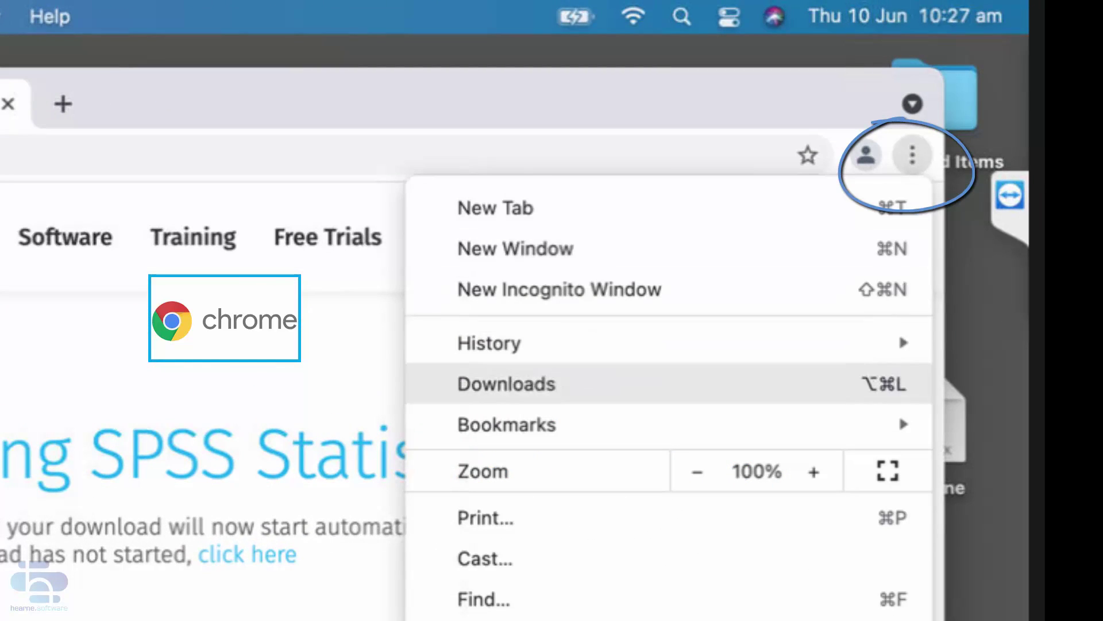
click(507, 383)
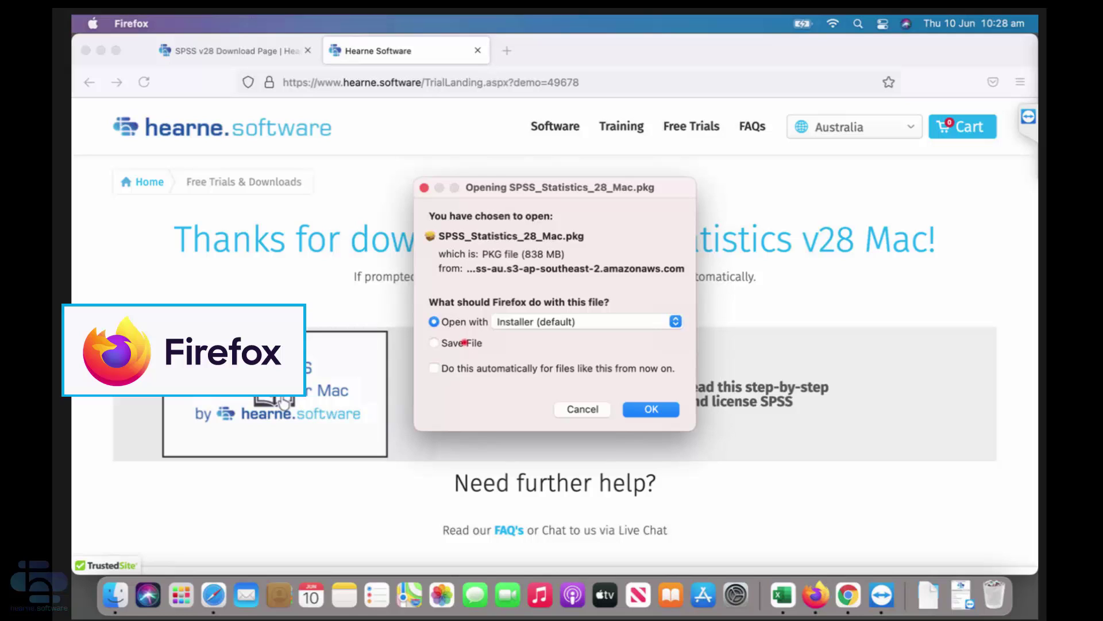
Save SPSS_Statistics_28_Mac.pkg to disk in Firefox and check its download progress
click(464, 343)
click(650, 408)
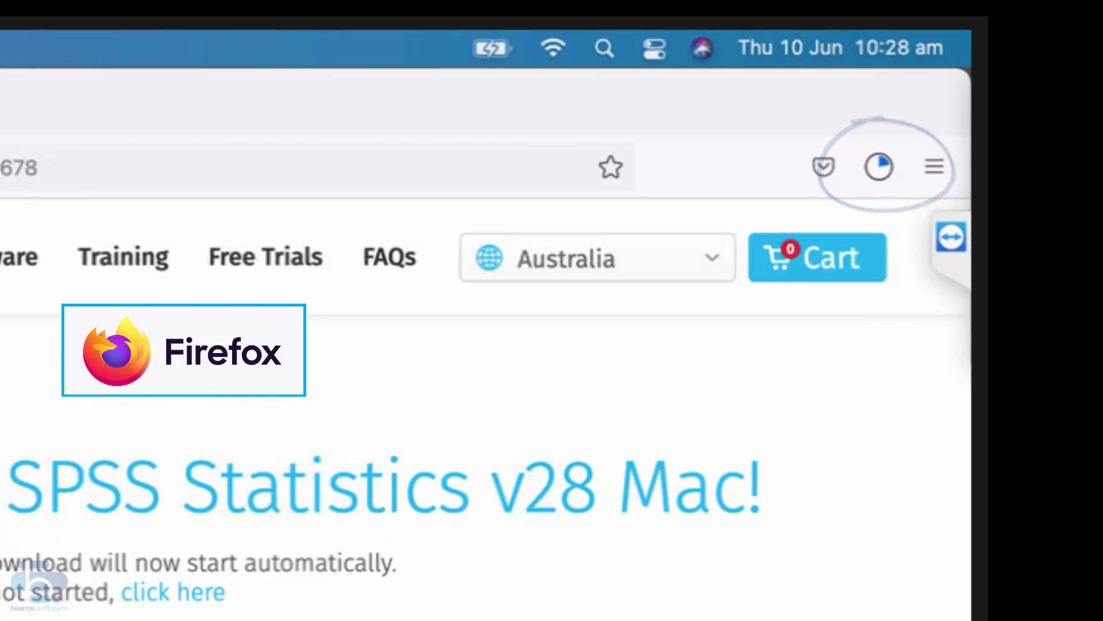
click(877, 166)
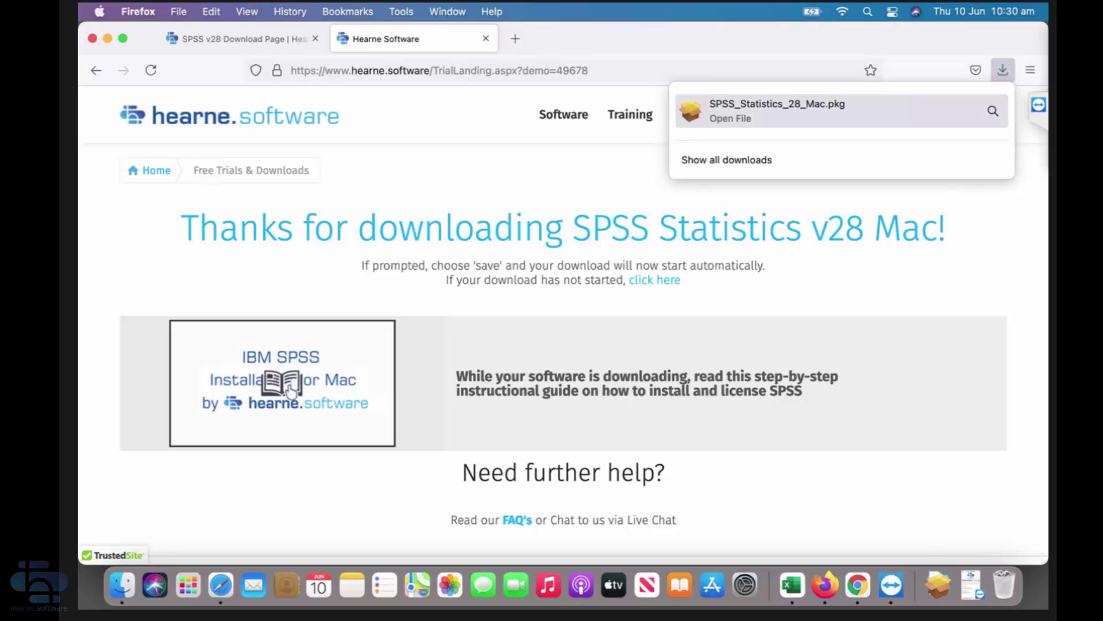
Reveal SPSS_Statistics_28_Mac.pkg in Finder's Downloads folder and launch it
right_click(900, 106)
click(949, 113)
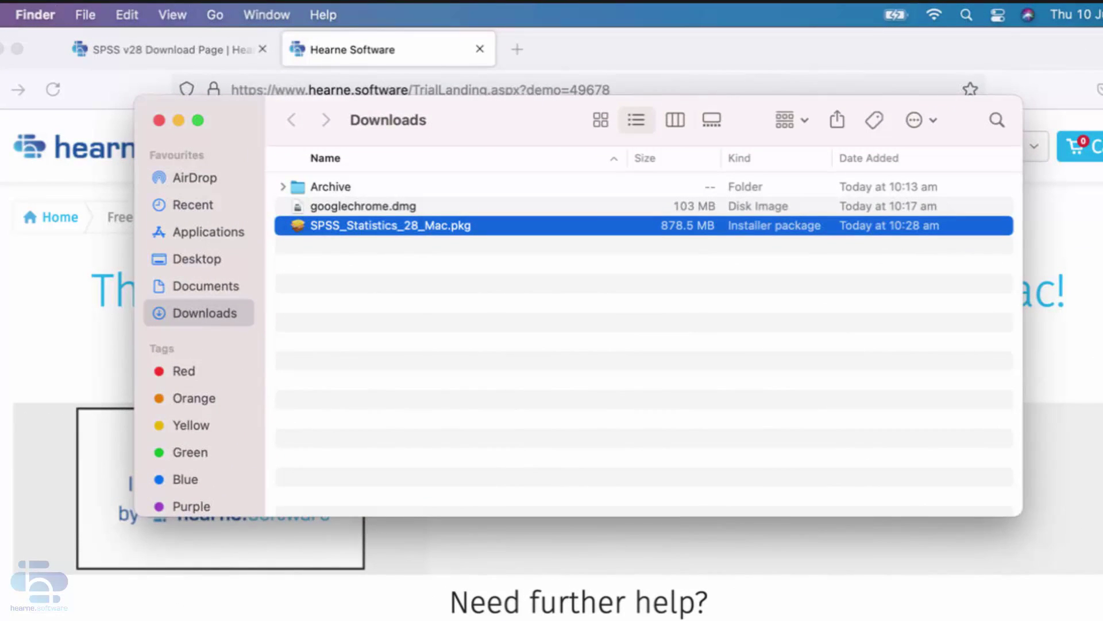
double_click(447, 225)
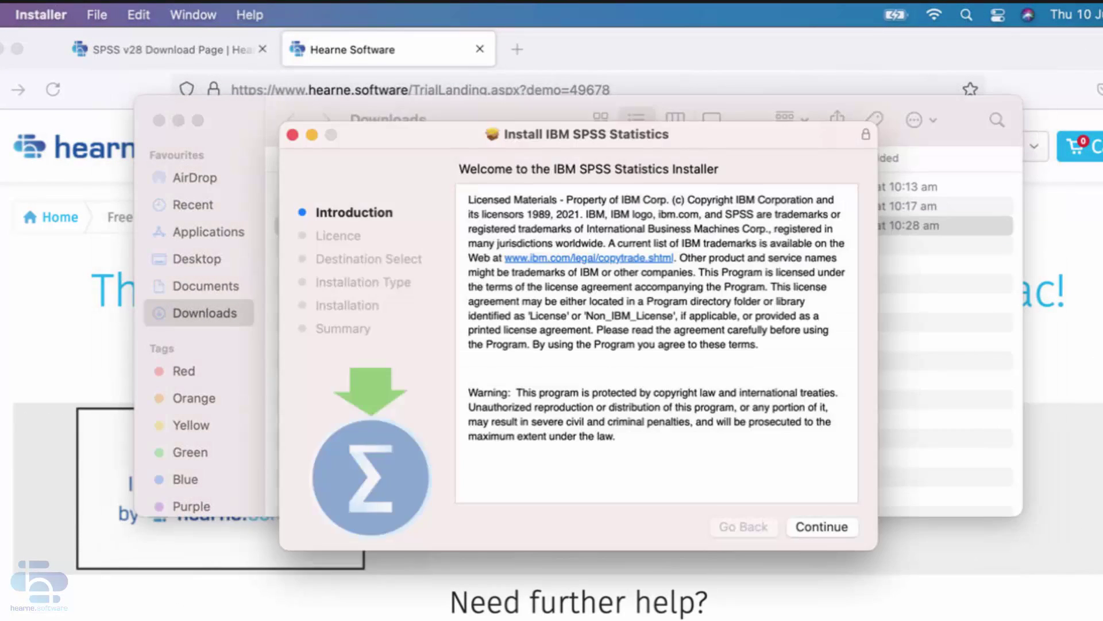
Agree to the licence and run the standard install on Macintosh HD, authorising with the admin password
click(821, 525)
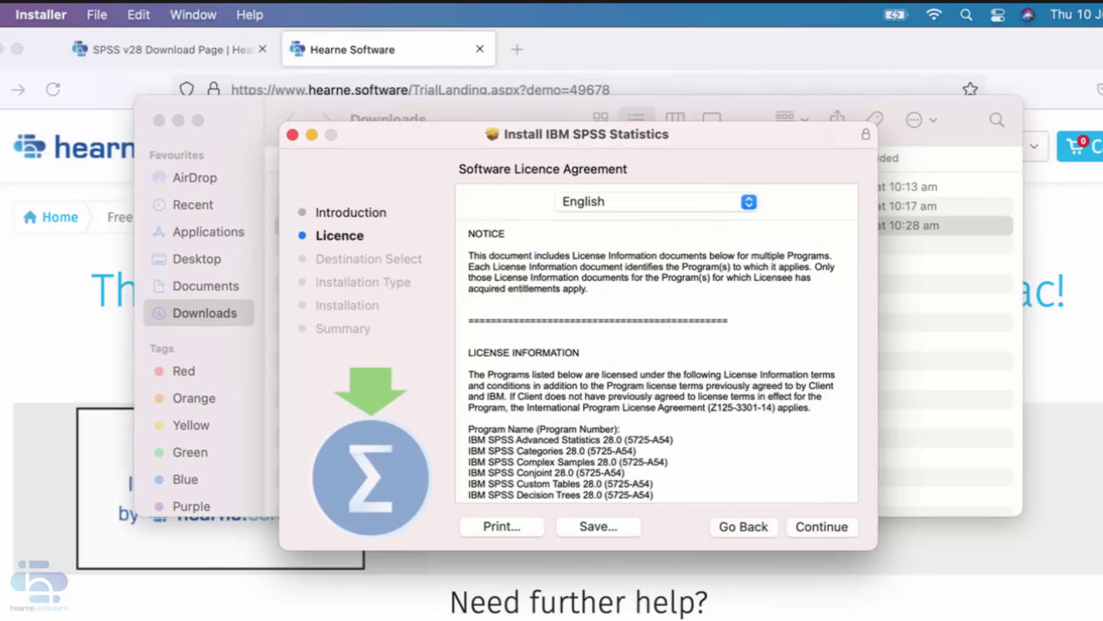
click(821, 526)
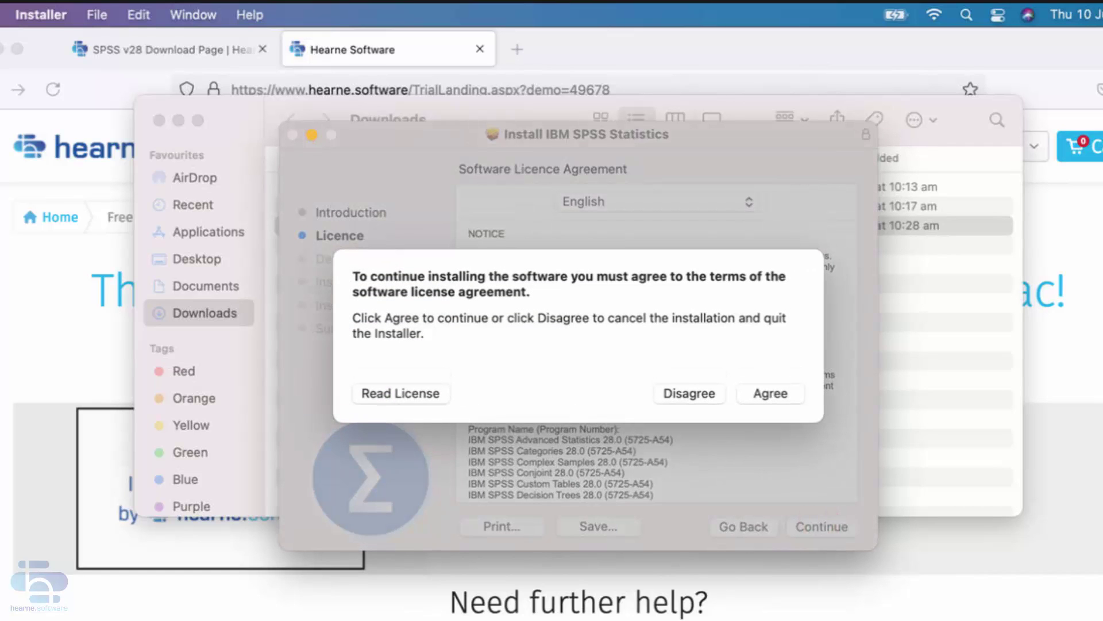
click(770, 393)
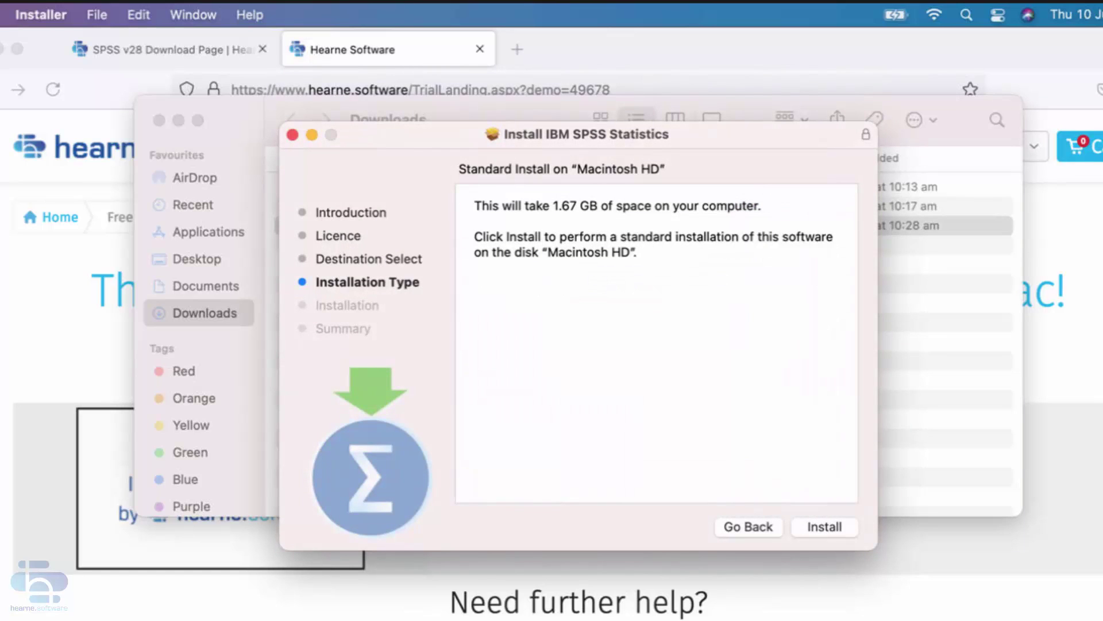
click(825, 526)
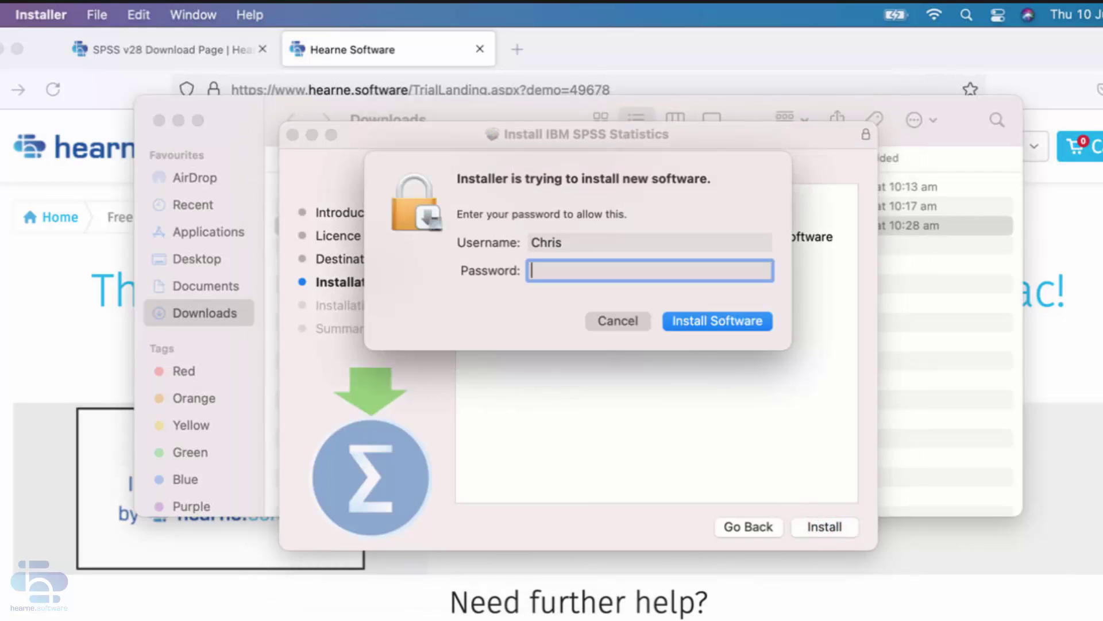
text(•••••••••••)
text(•)
key(Return)
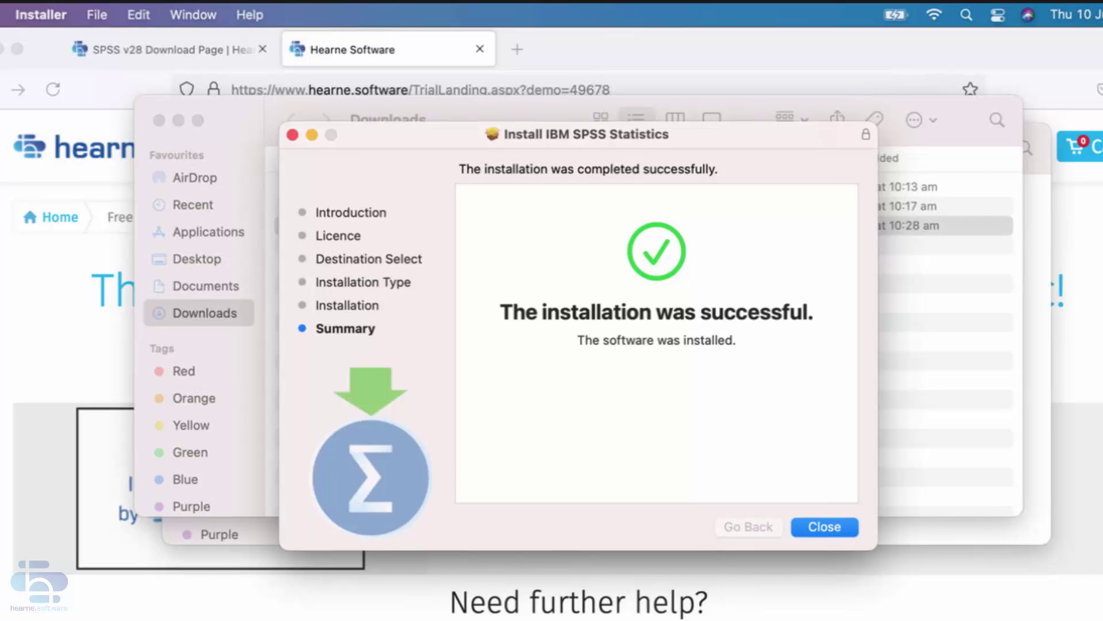
Close the installer, bin the package and pick the SPSS Statistics app in Applications > IBM SPSS Statistics
click(817, 527)
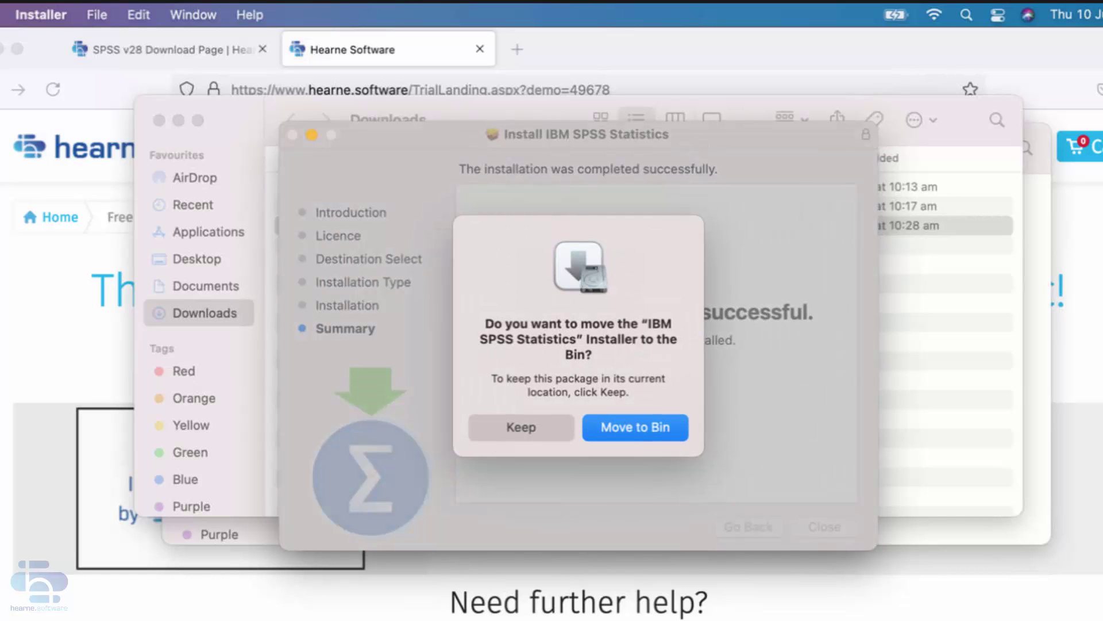
click(648, 427)
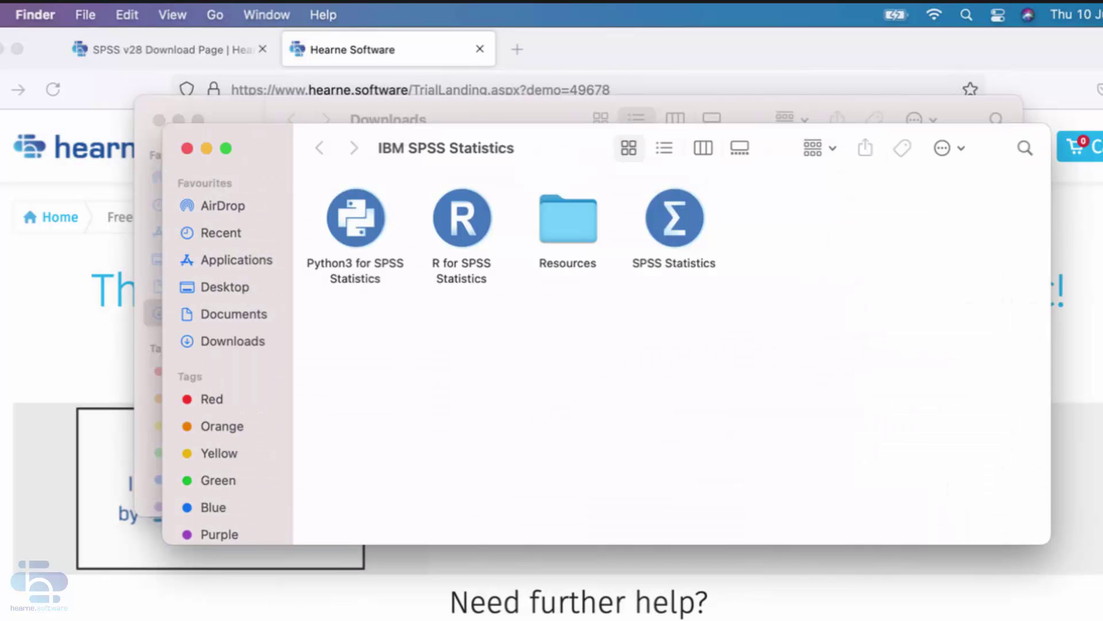
click(674, 220)
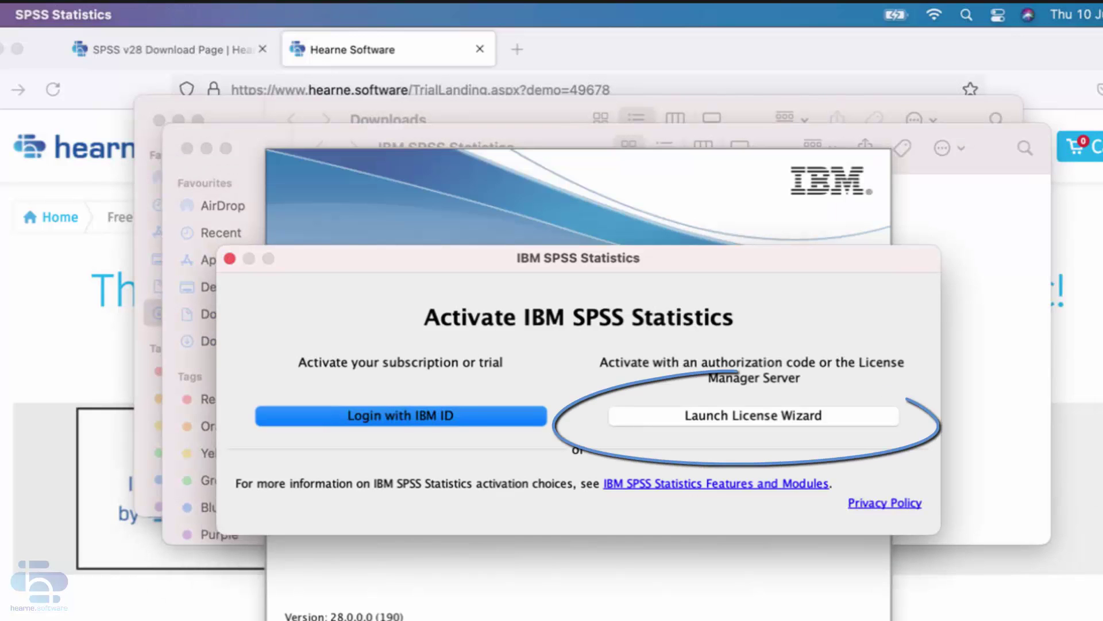
Start the License Wizard and choose the single-copy Authorized user license
click(774, 417)
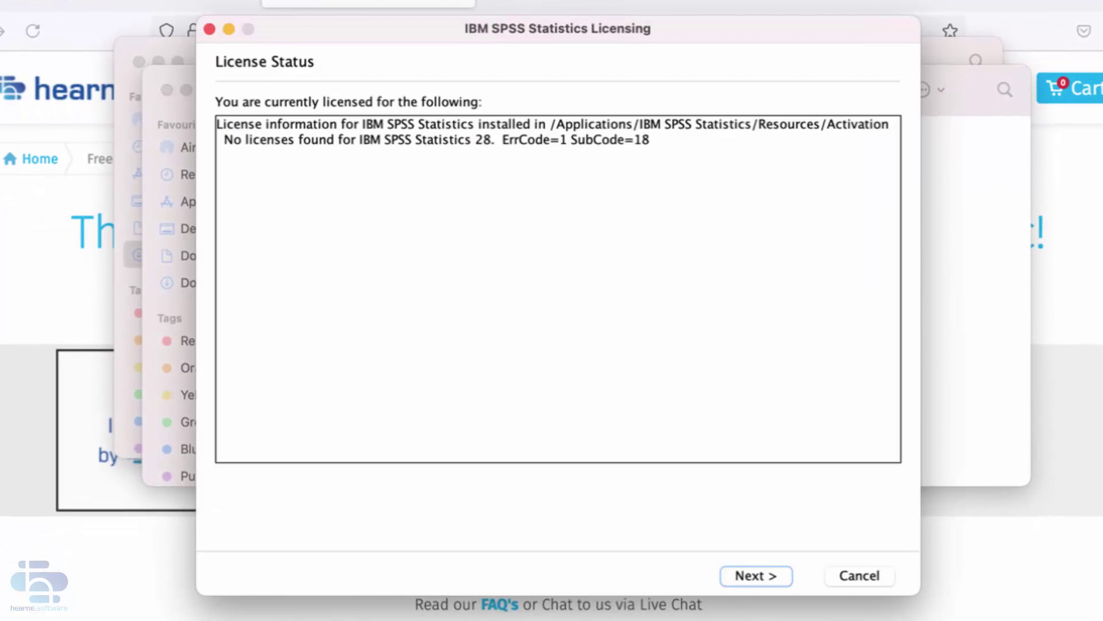
click(766, 576)
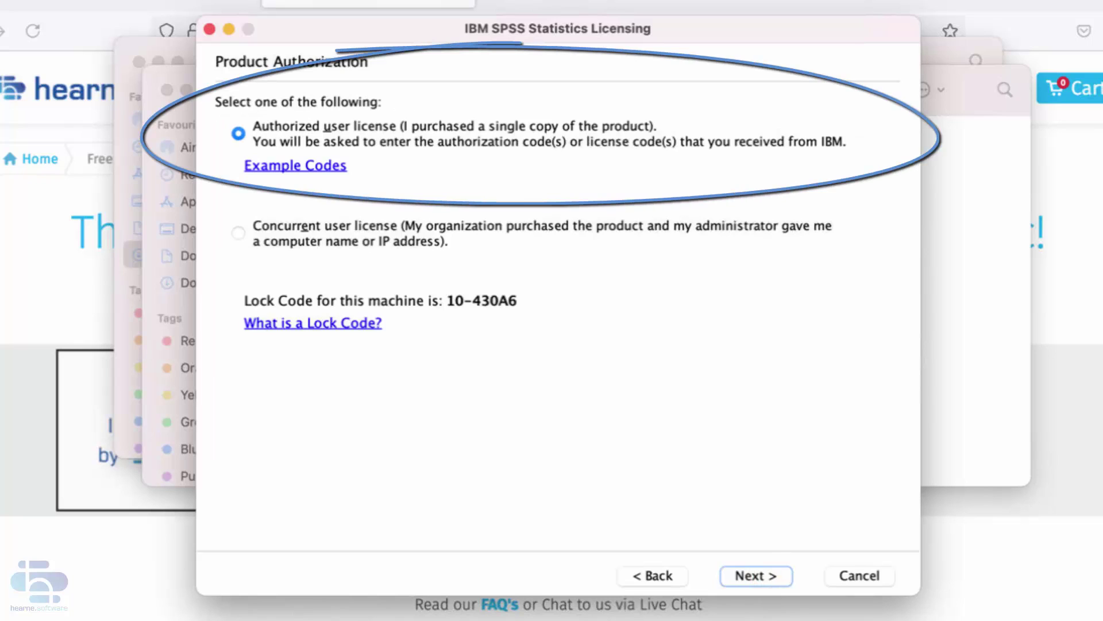
click(757, 574)
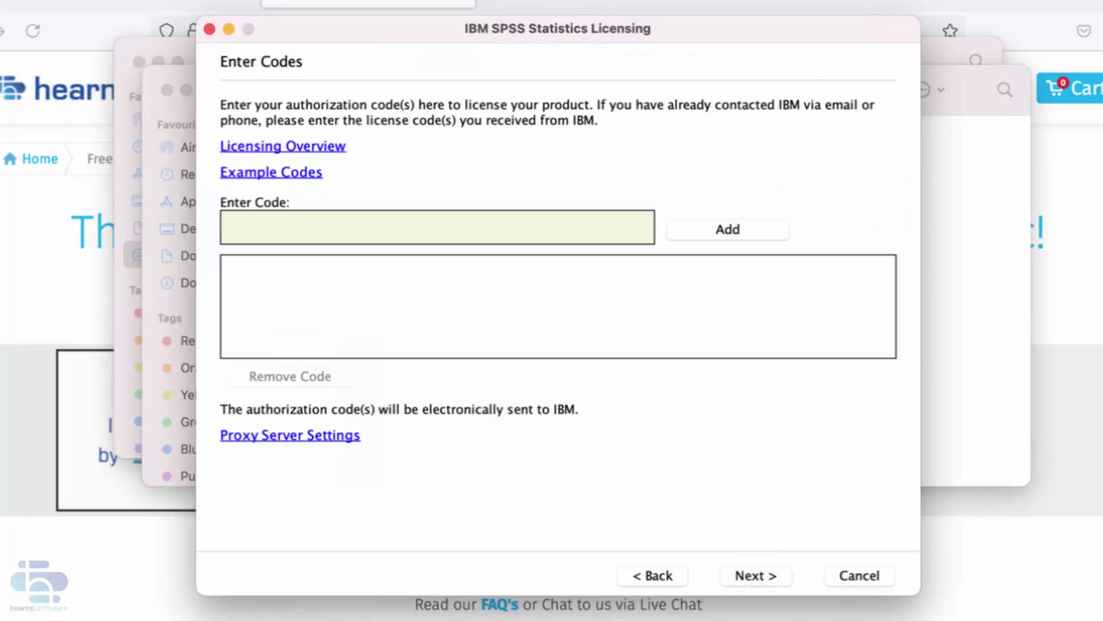
Paste and add the authorization code, send it to IBM and reach the licensing summary expiring 10-Jun-2022
right_click(283, 225)
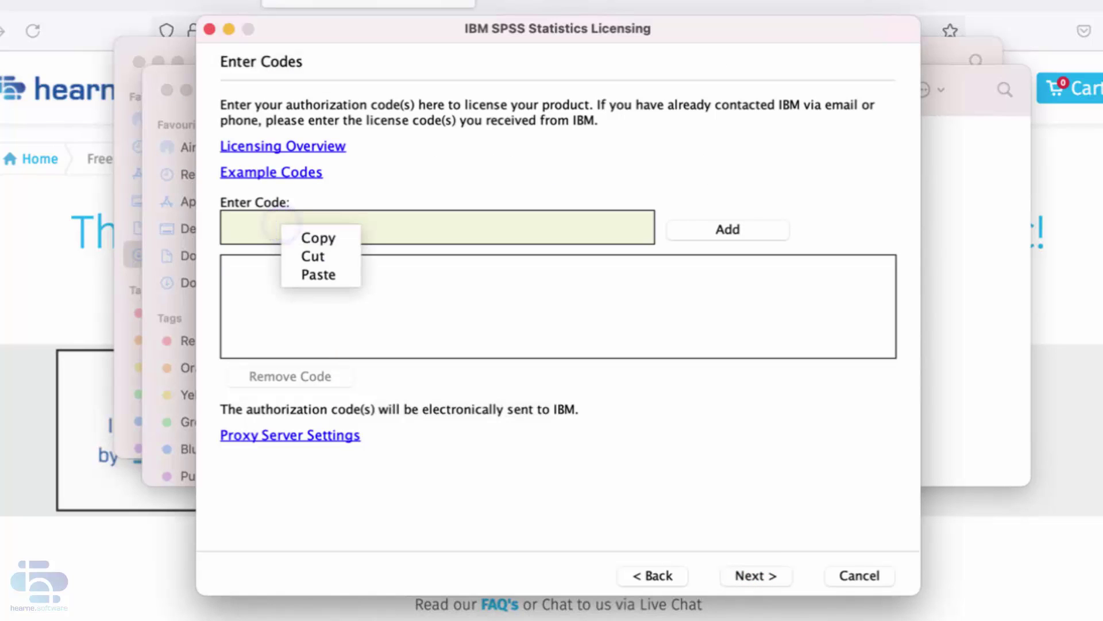
click(319, 274)
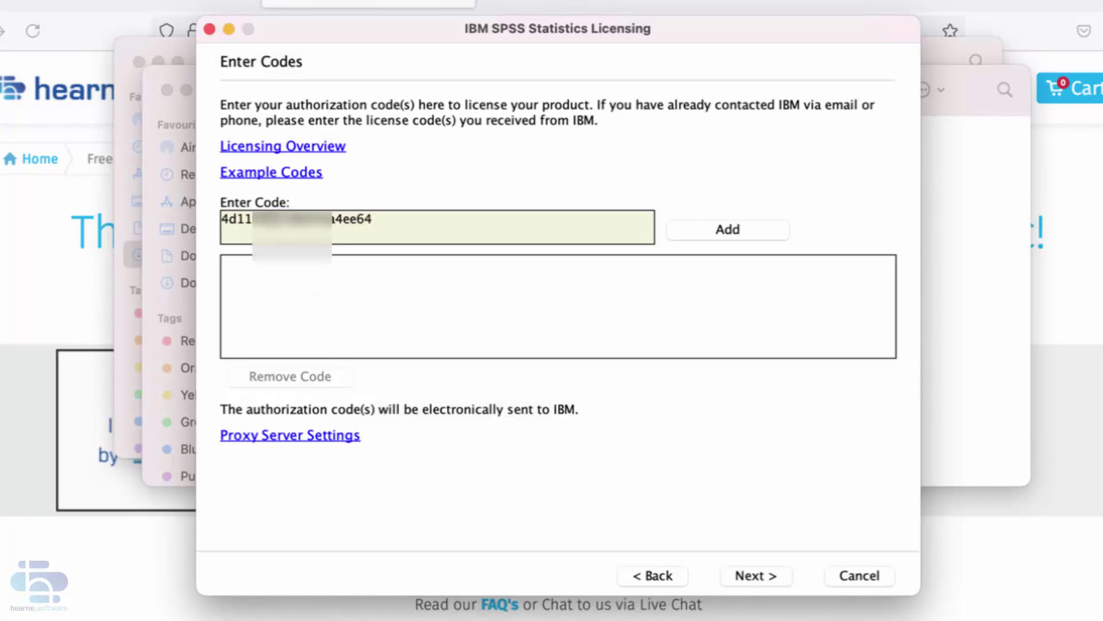
click(728, 230)
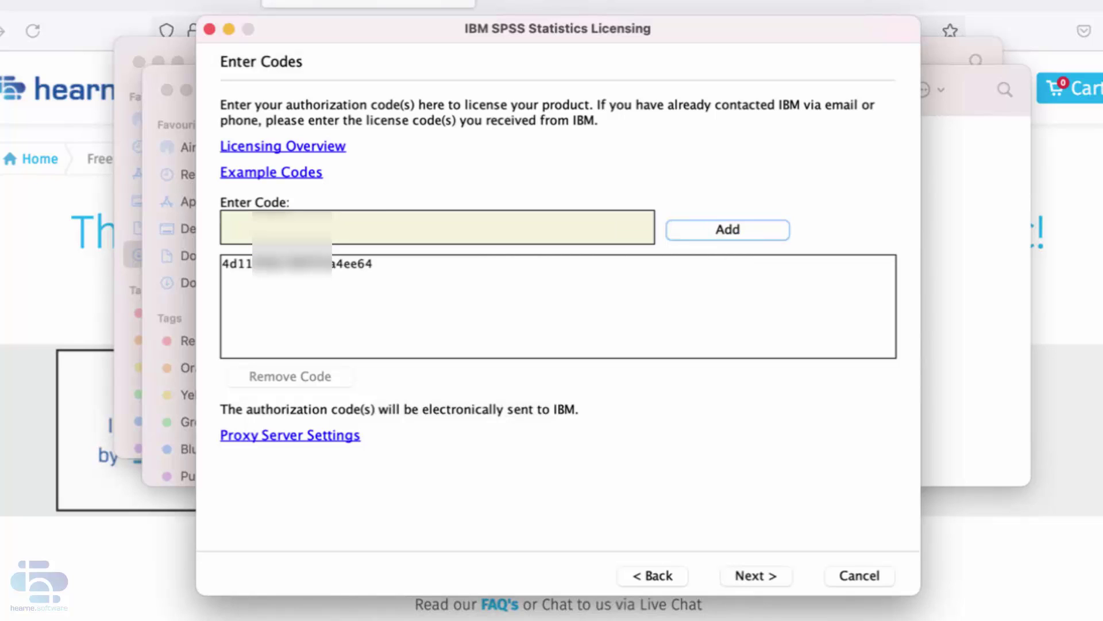
click(756, 575)
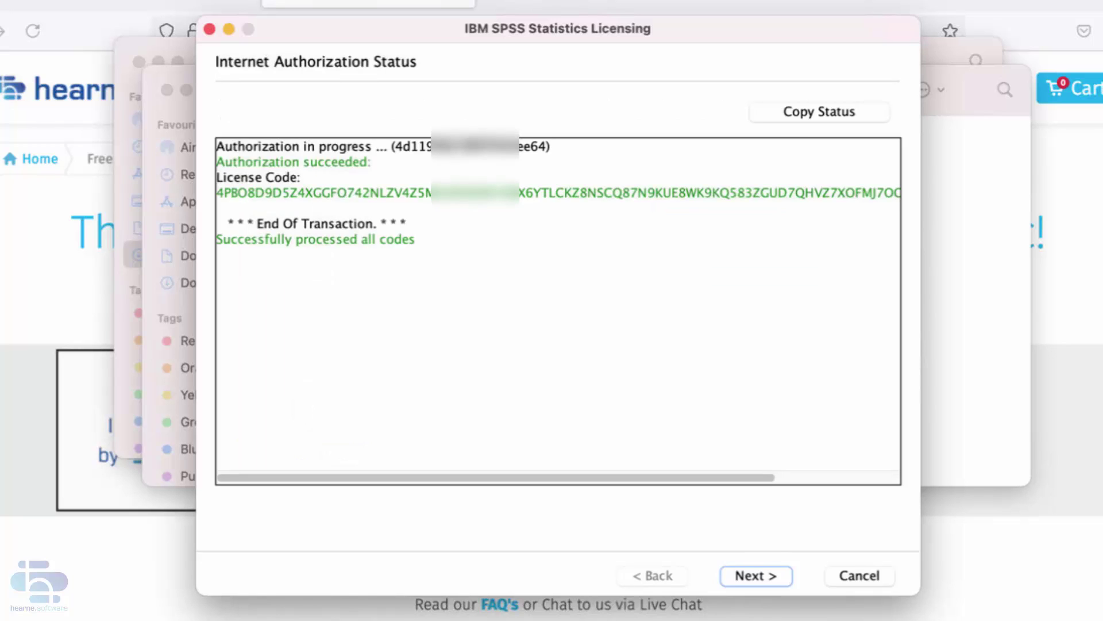
click(759, 575)
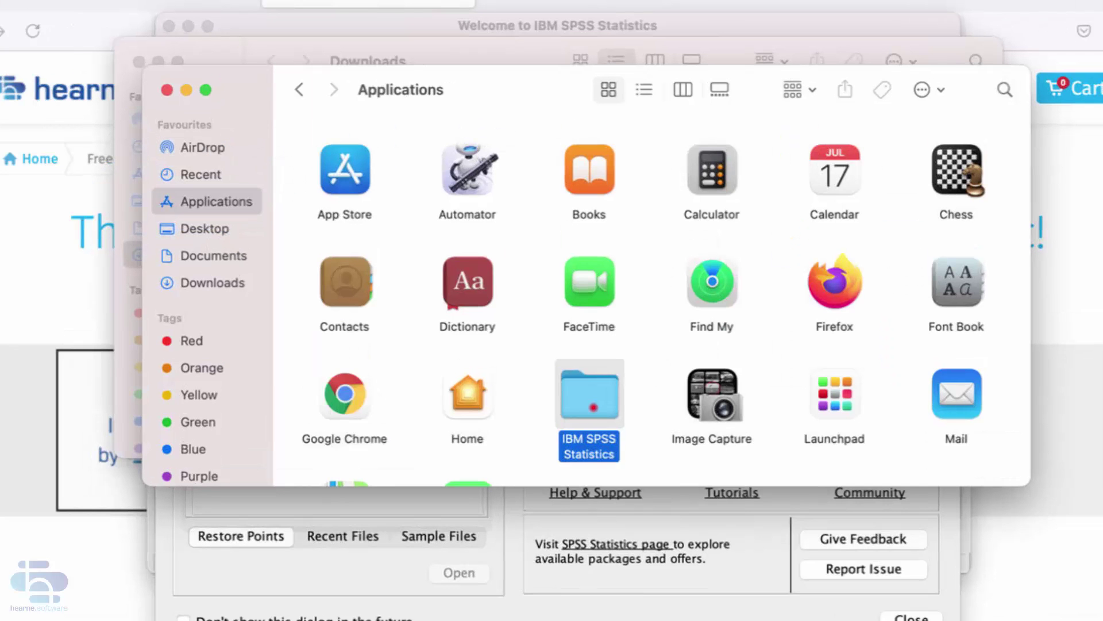
Keep the running SPSS Statistics app permanently in the Dock via Options > Keep in Dock
double_click(587, 392)
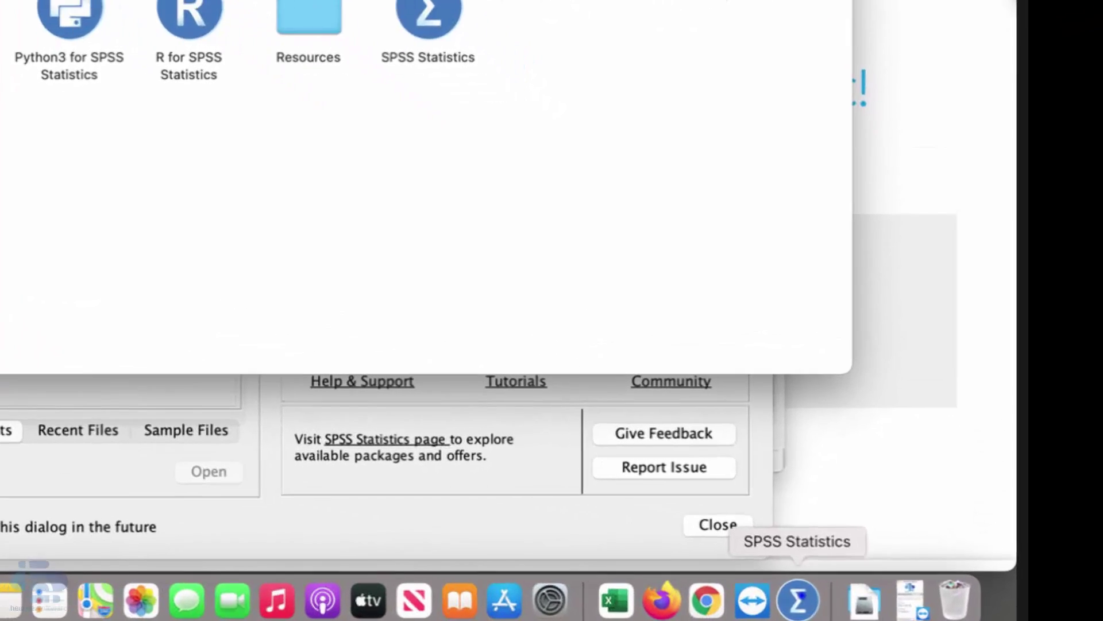
right_click(741, 594)
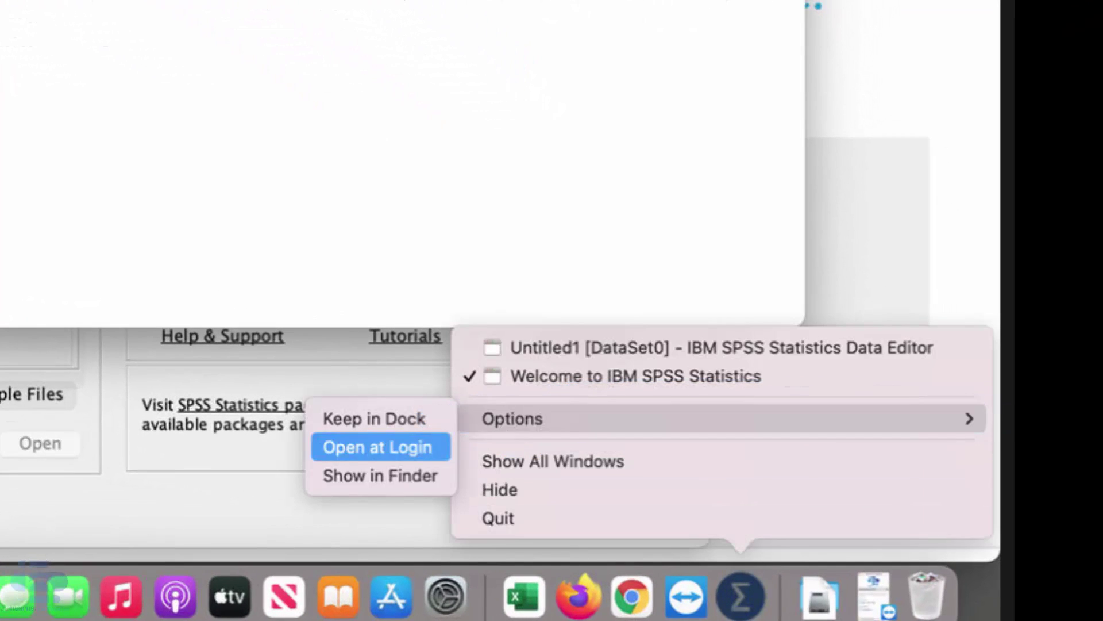
click(404, 419)
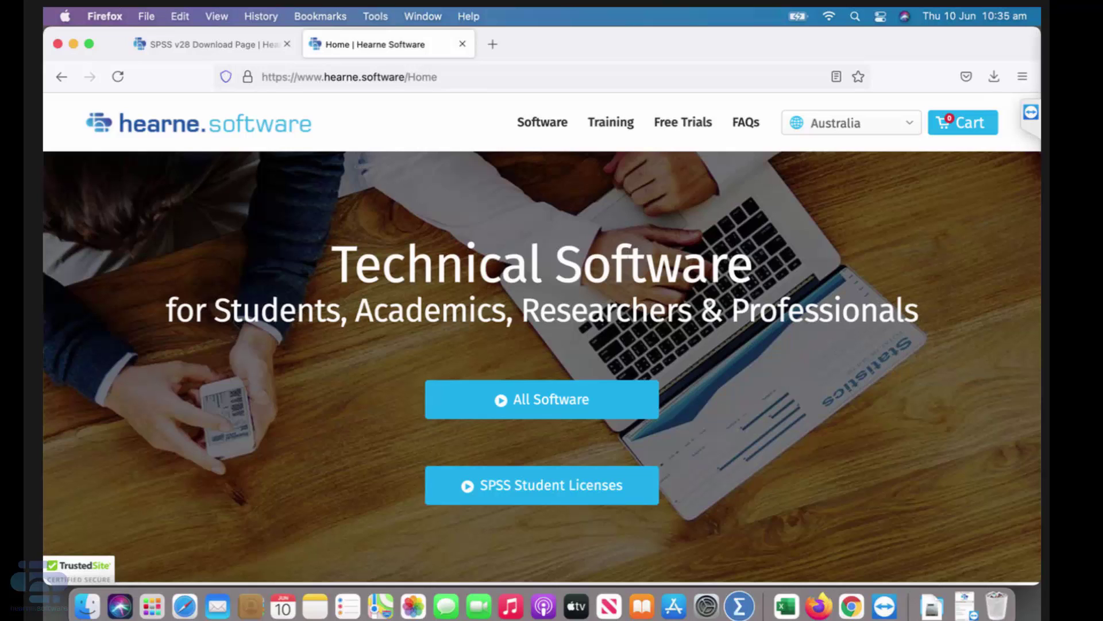
Show the SPSS Grad Packs Downloading and Installing FAQ answers and bring up the live chat form
click(747, 123)
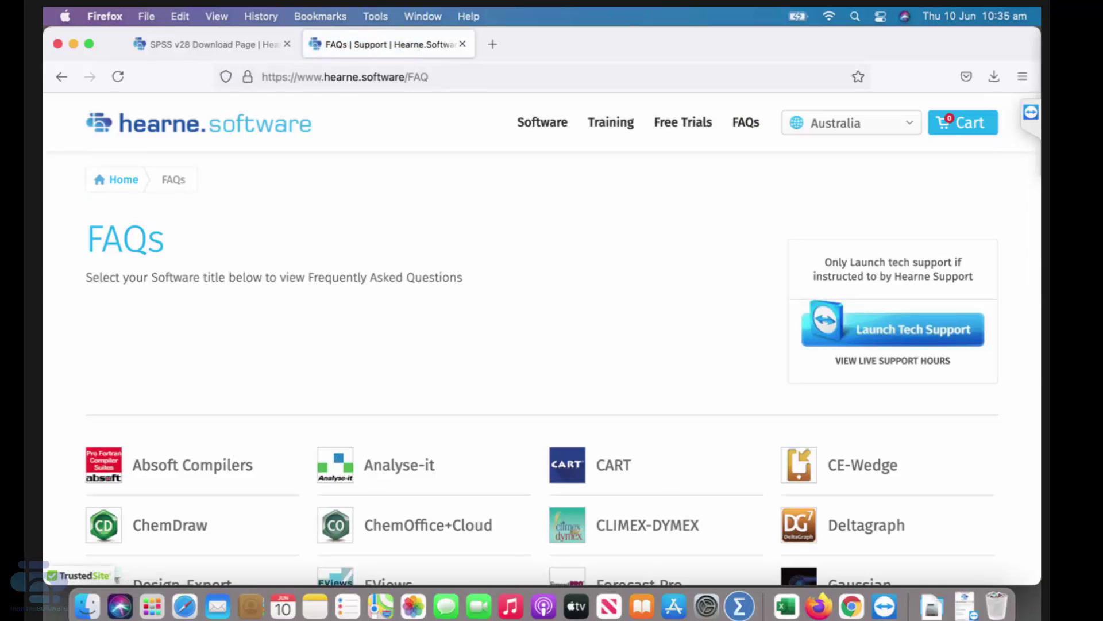
scroll(551, 345, down, 4)
scroll(551, 346, down, 2)
scroll(551, 345, down, 2)
scroll(552, 345, down, 2)
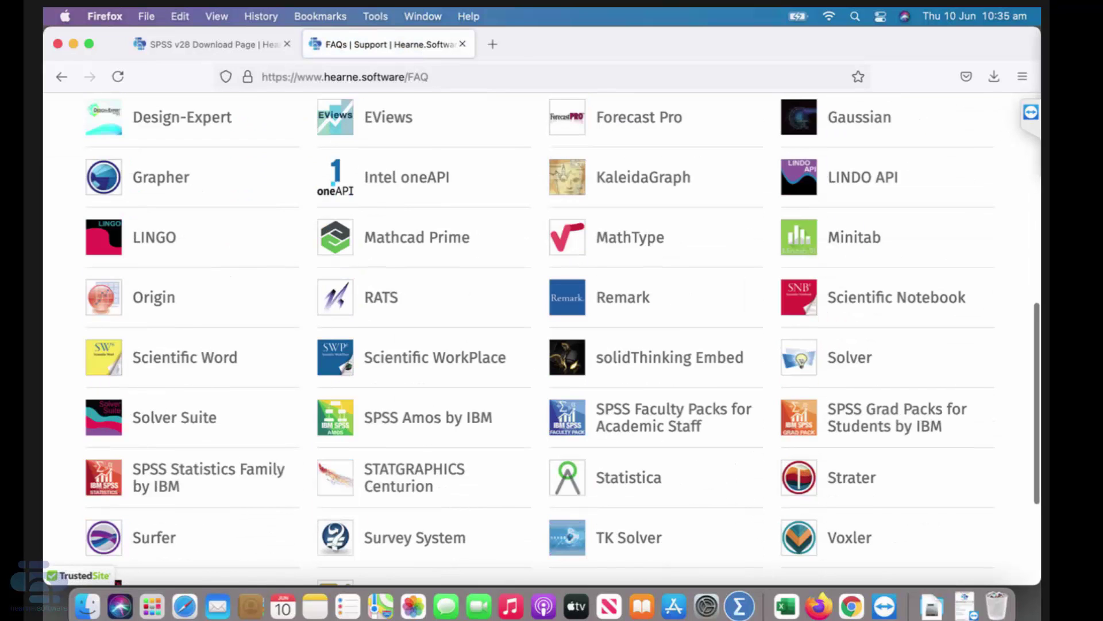
click(850, 408)
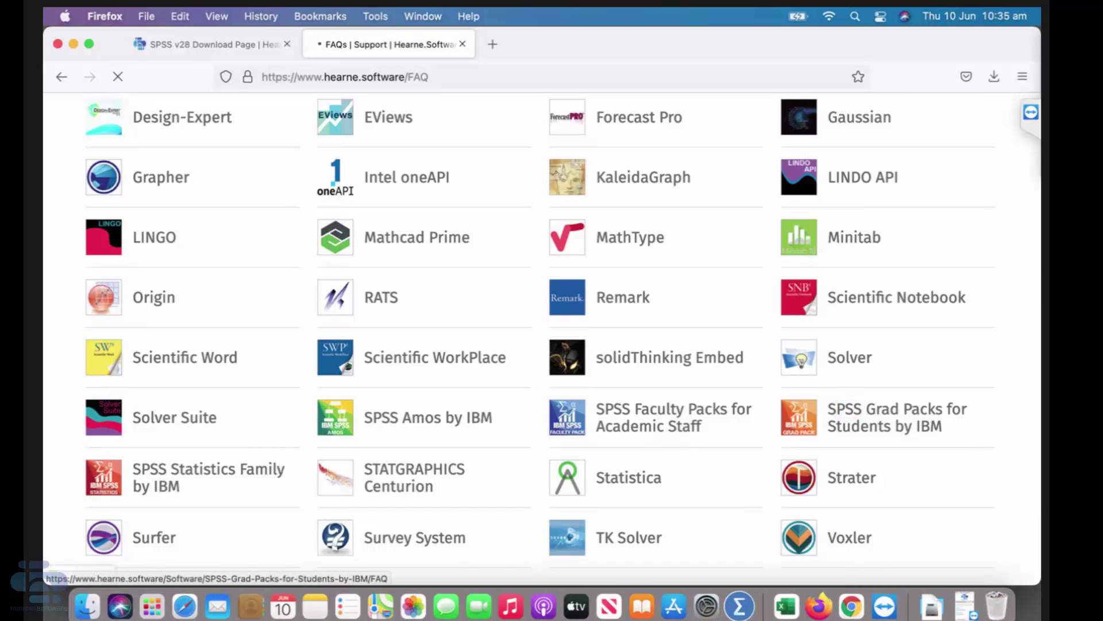
scroll(552, 345, down, 2)
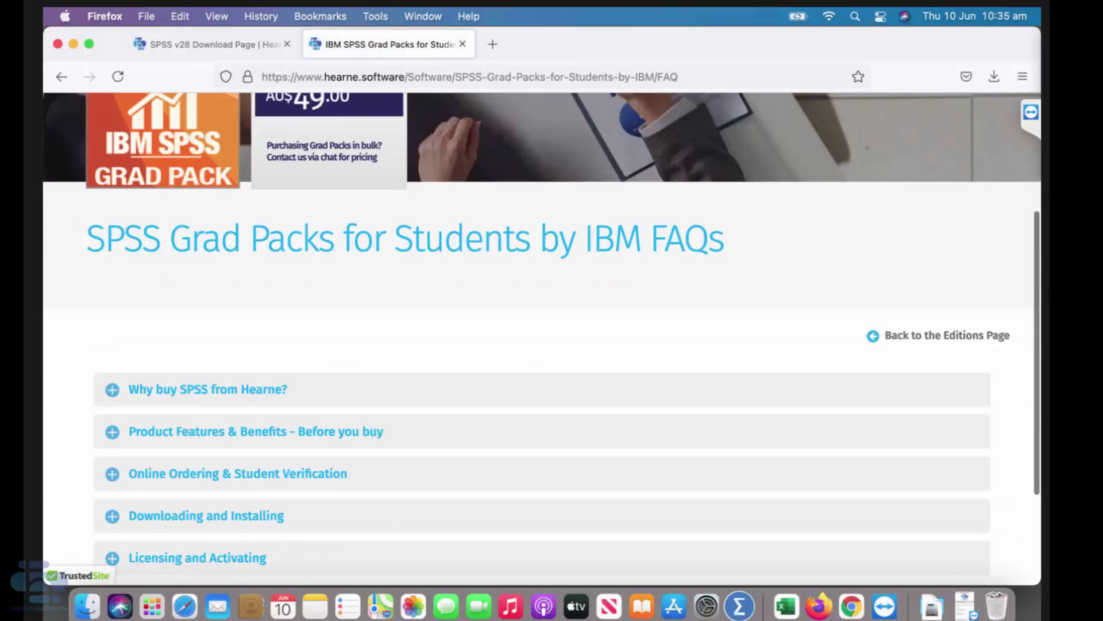
scroll(553, 345, down, 1)
click(227, 422)
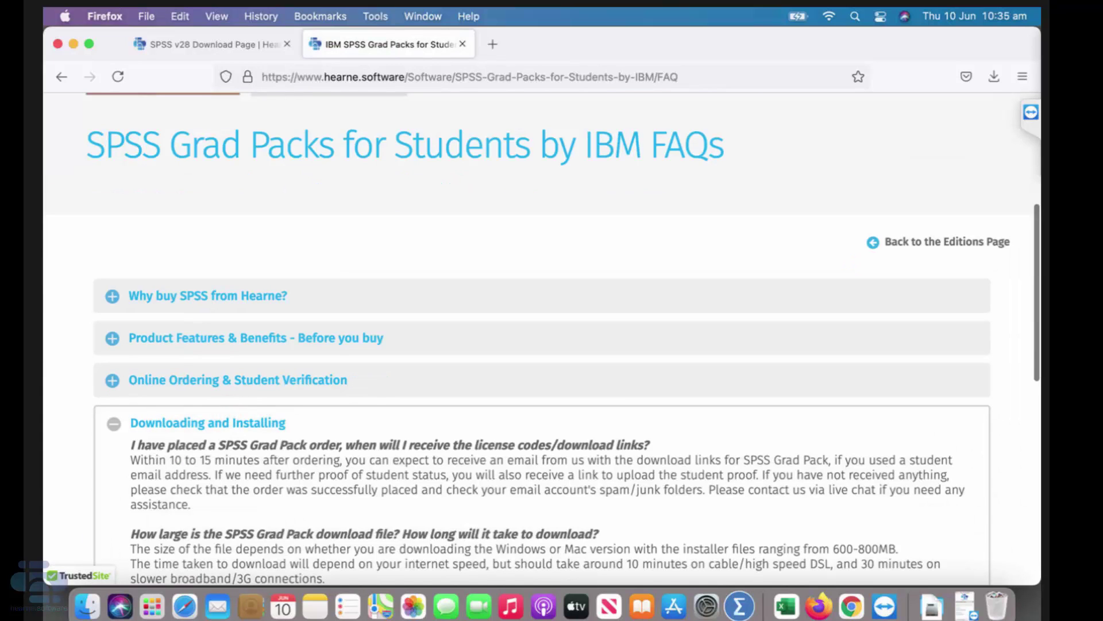
scroll(552, 346, down, 3)
scroll(552, 345, down, 1)
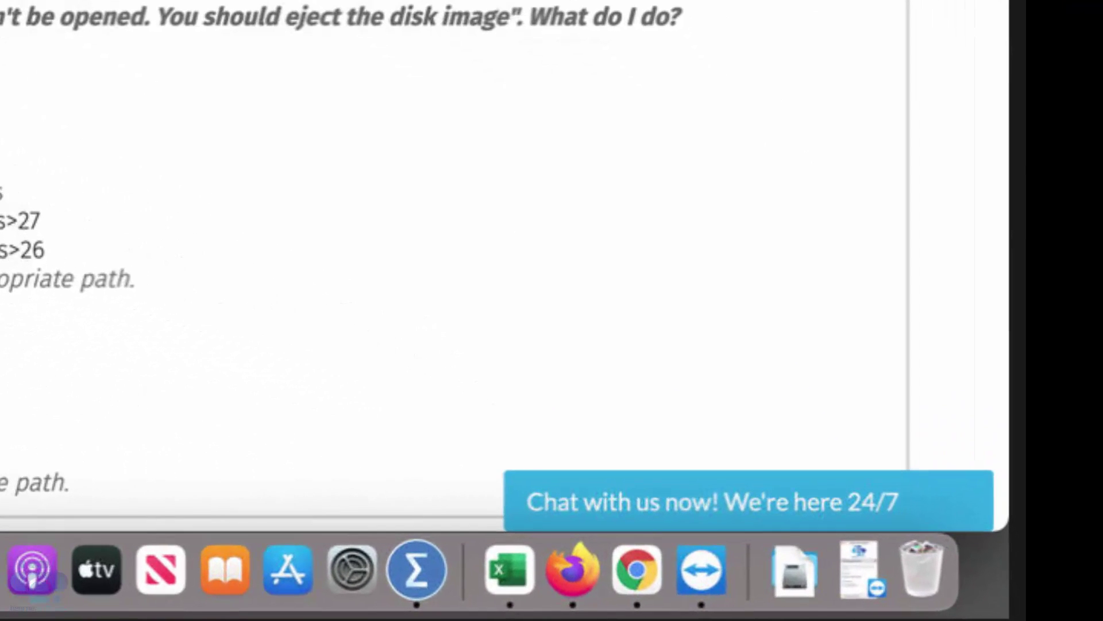
click(759, 500)
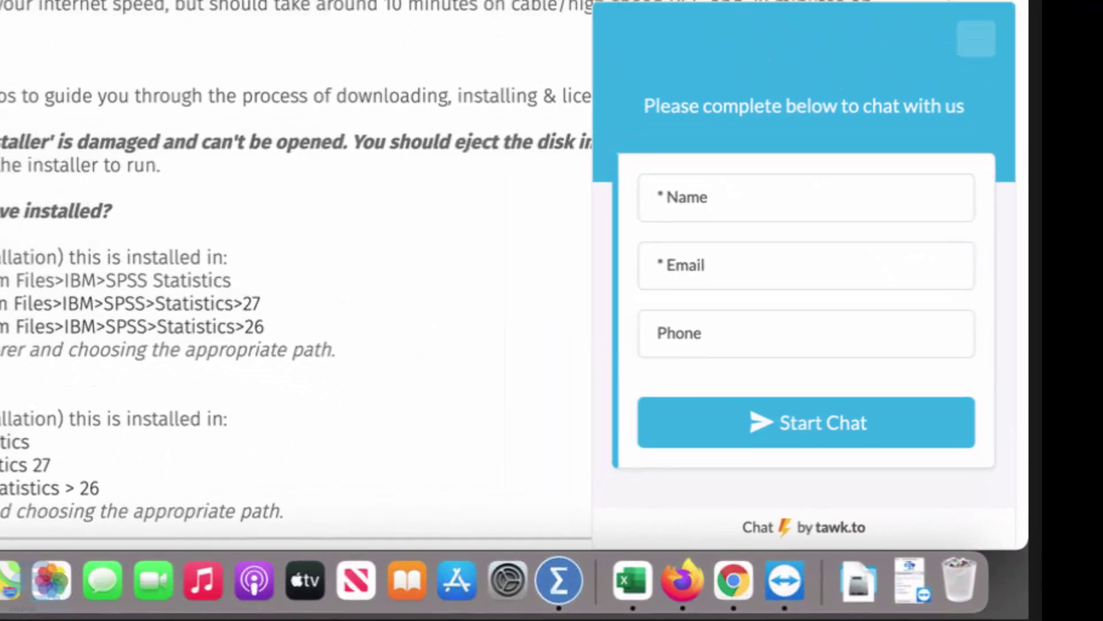